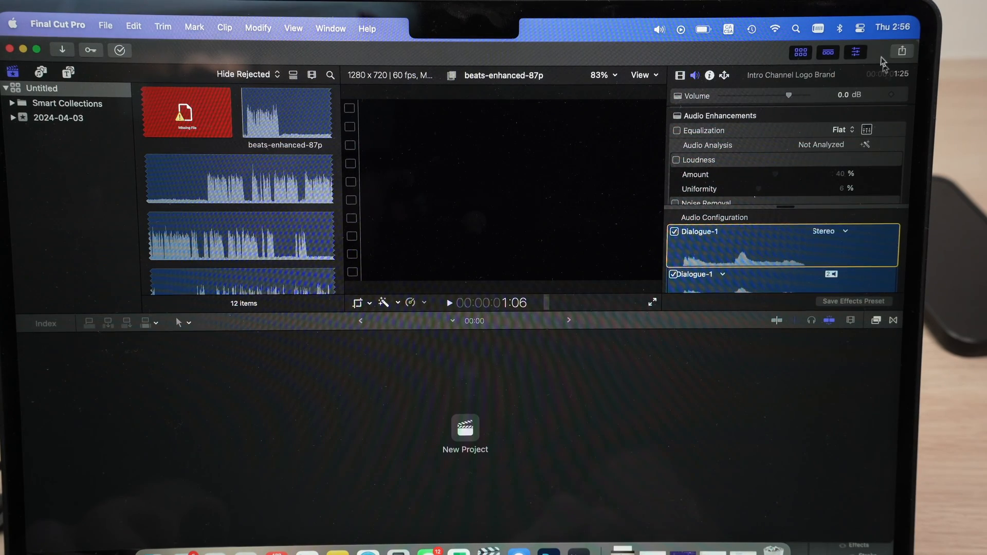
Show the Bluetooth device list from the menu-bar Control Center panel.
click(860, 29)
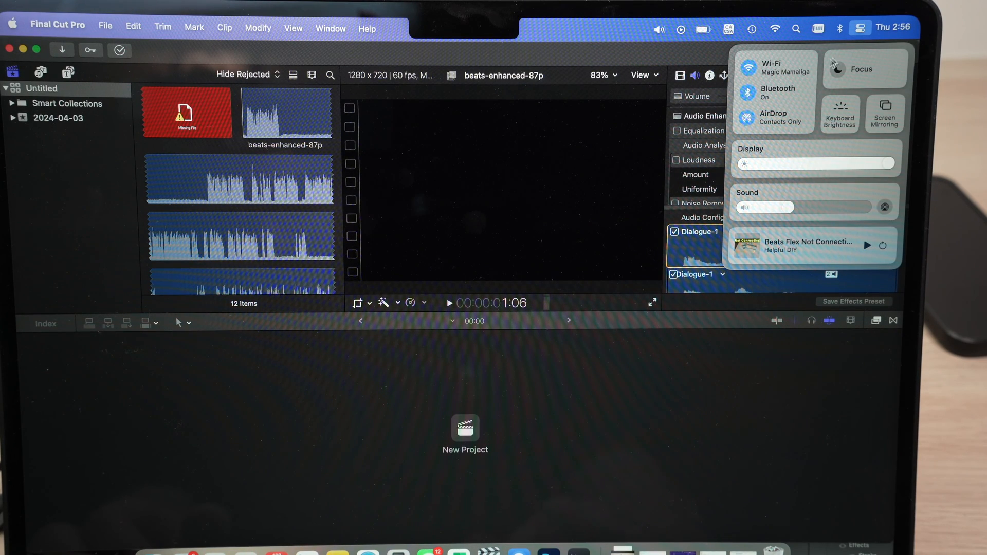
click(805, 93)
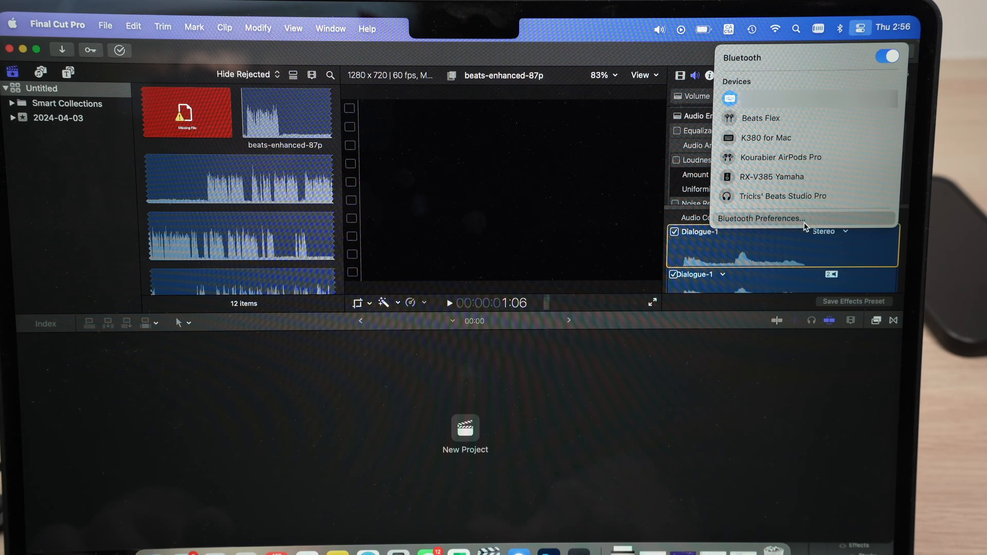
Go from the Bluetooth menu to the full Bluetooth preferences pane.
click(805, 223)
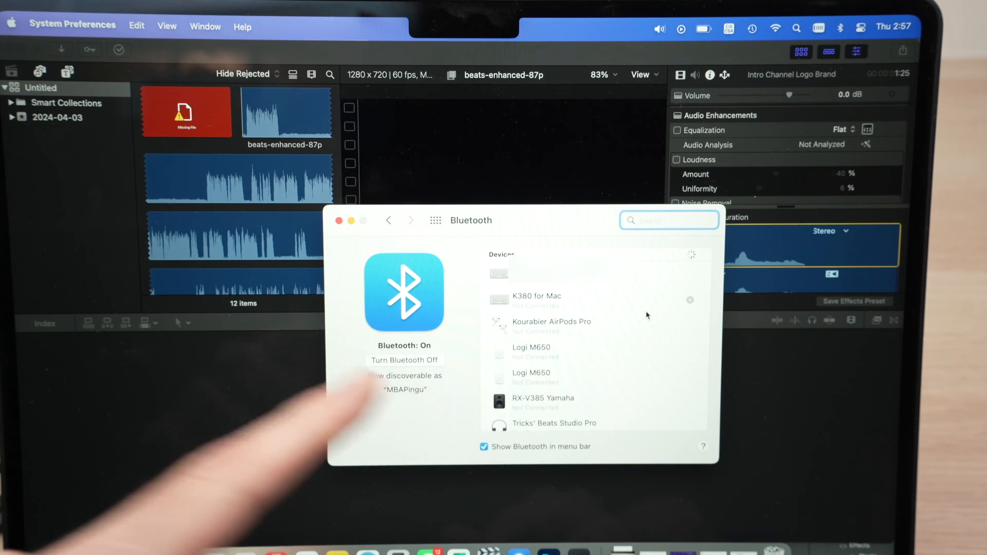